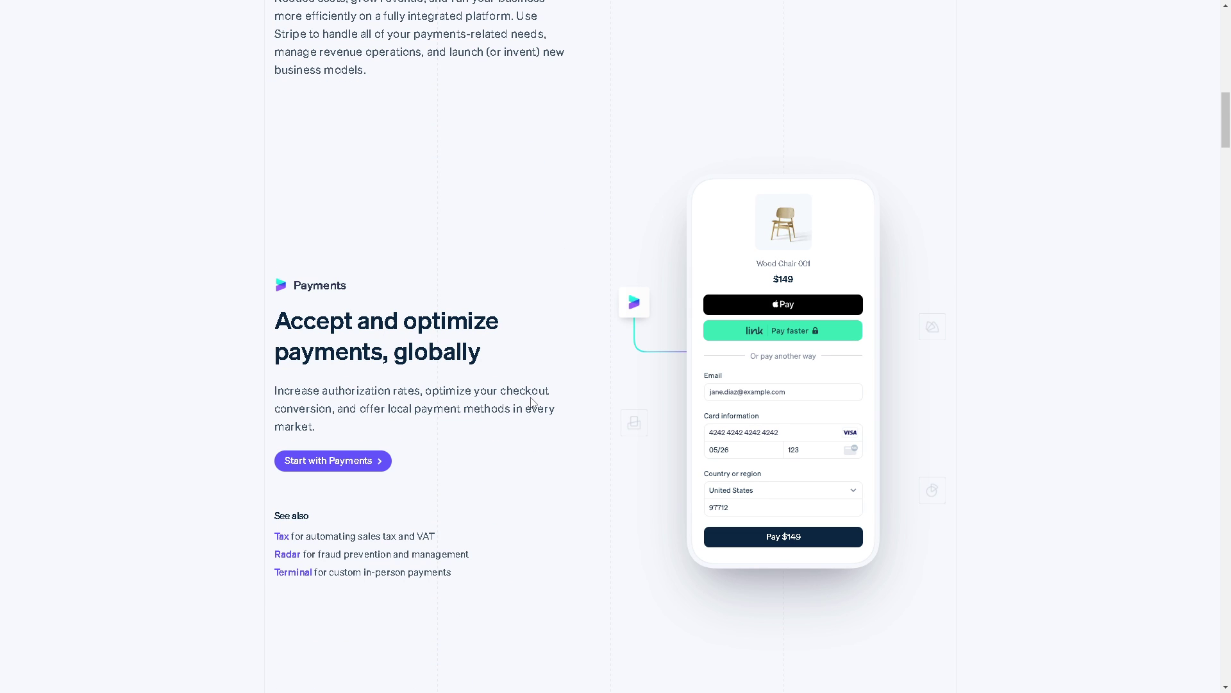
scroll(533, 402, "down", 7)
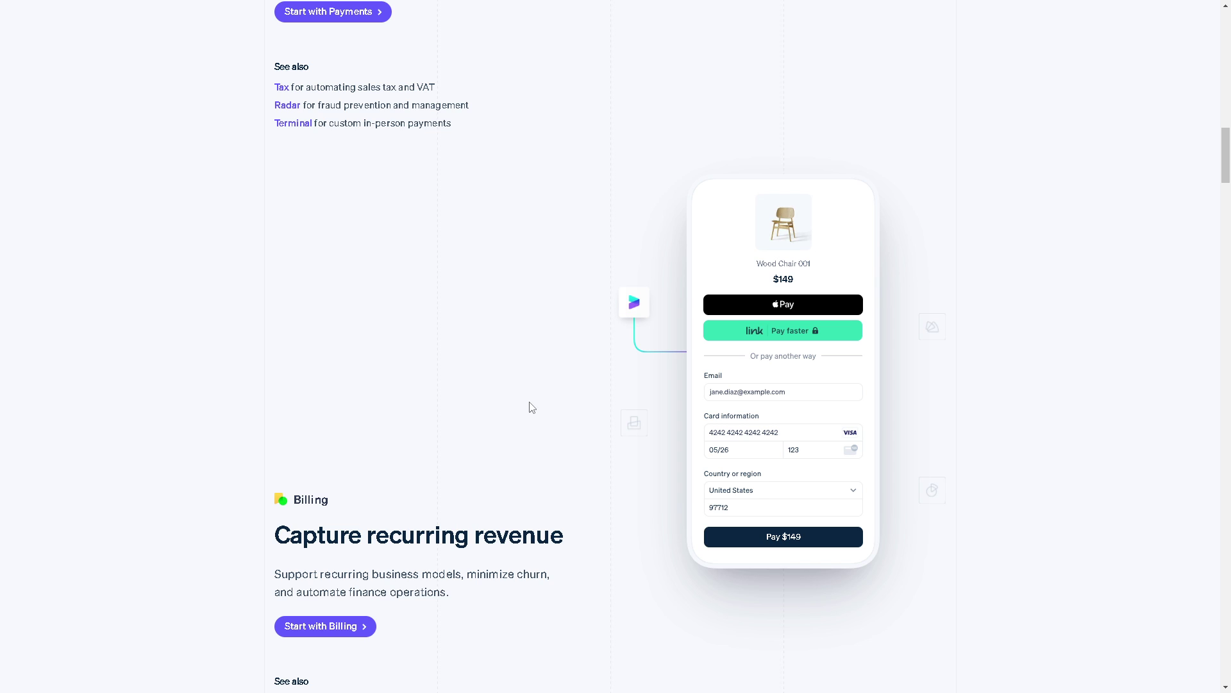
- Scroll past the homepage's Payments, Billing and Connect sections, then jump back to the top
scroll(532, 407, "down", 11)
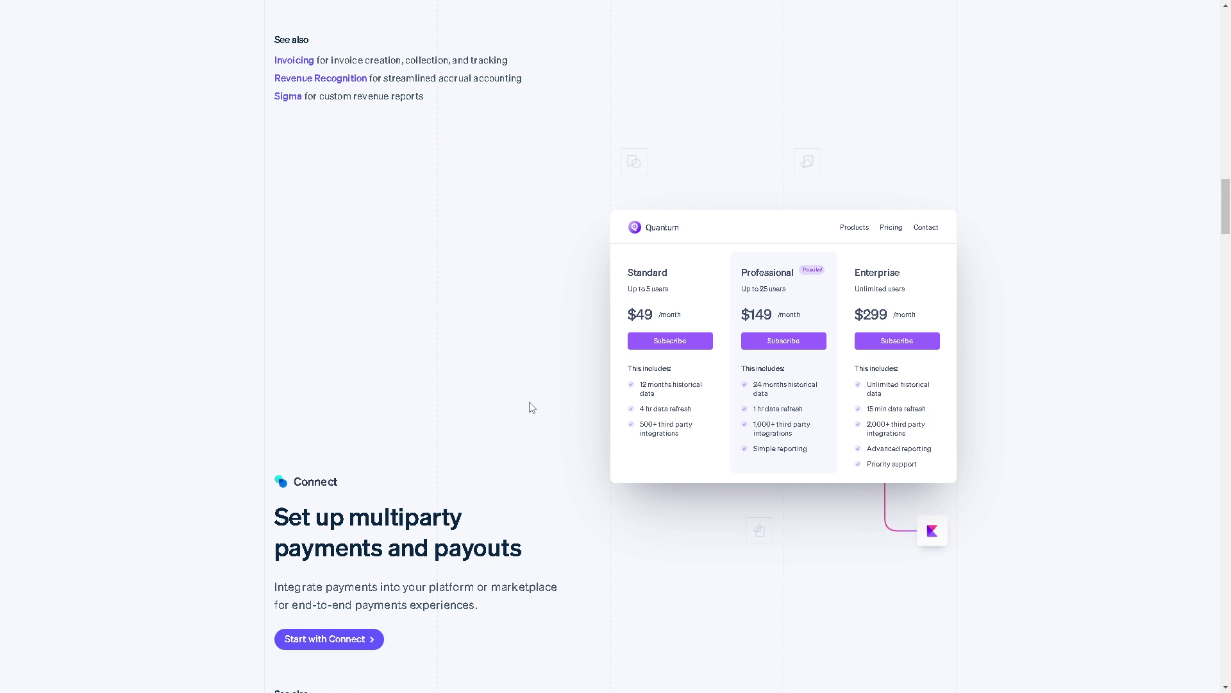
key("Home")
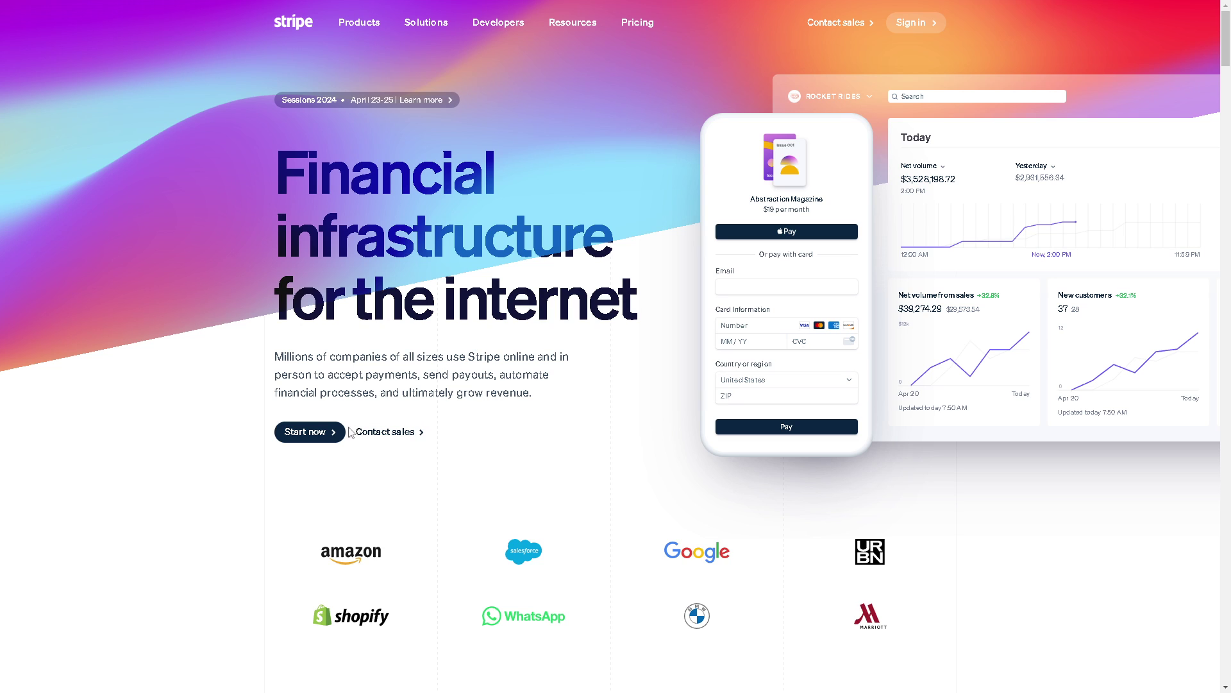
- Start the Stripe account signup with the homepage's Start now button
left_click(310, 437)
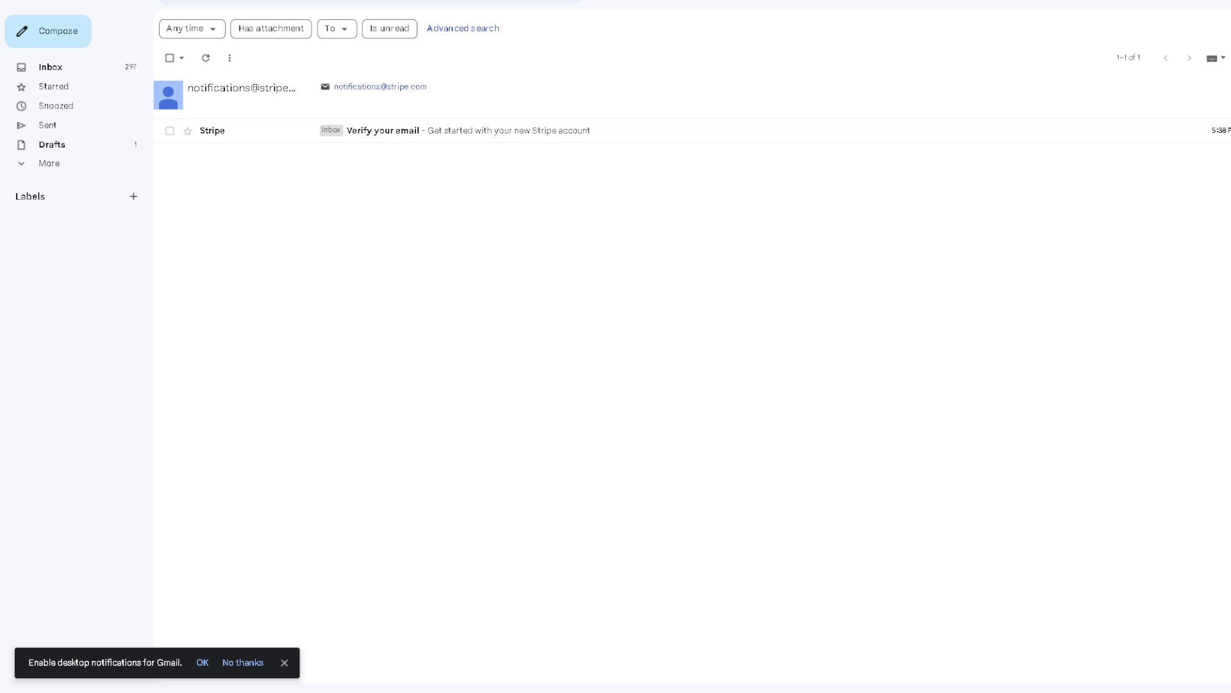
- Open Stripe's 'Verify your email' message in Gmail
key("Return")
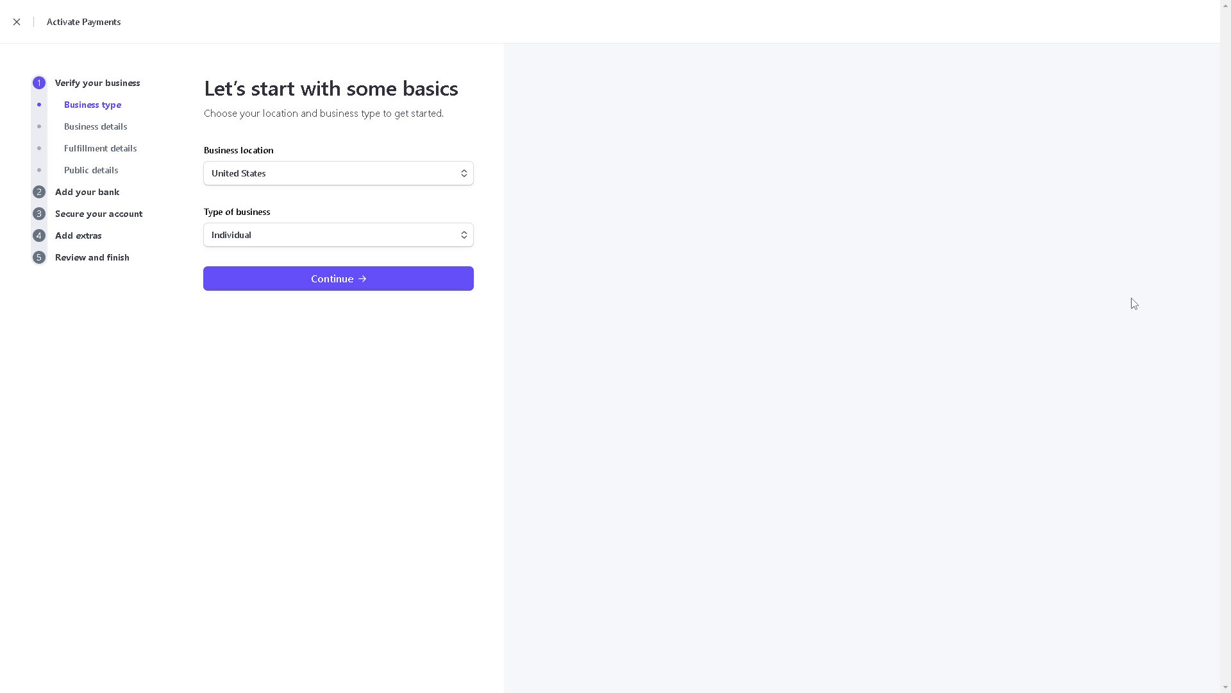
- Keep Individual as the business type in the United States and continue
left_click(387, 242)
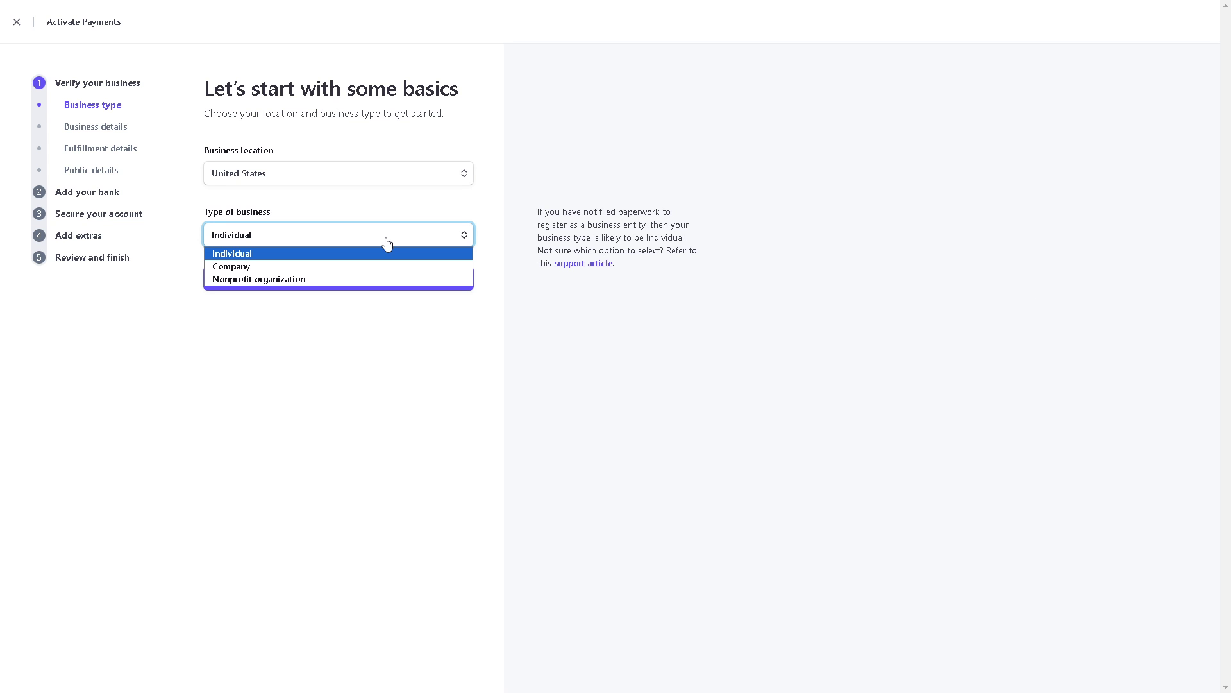
left_click(317, 389)
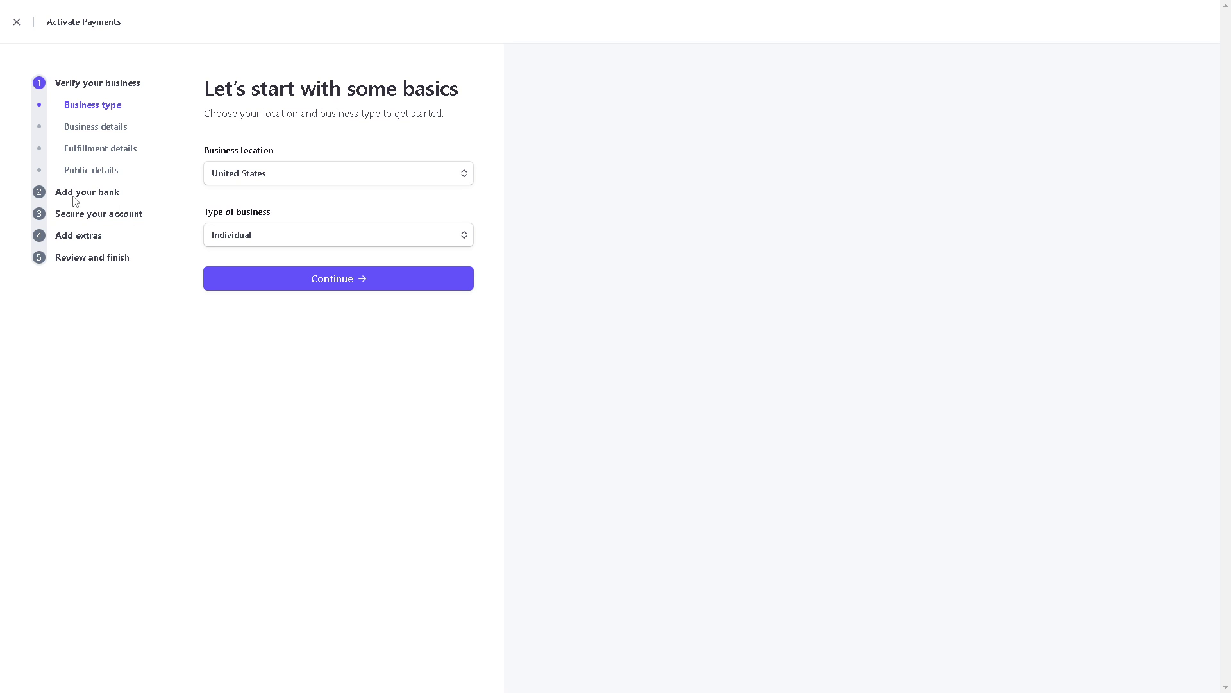
left_click(245, 283)
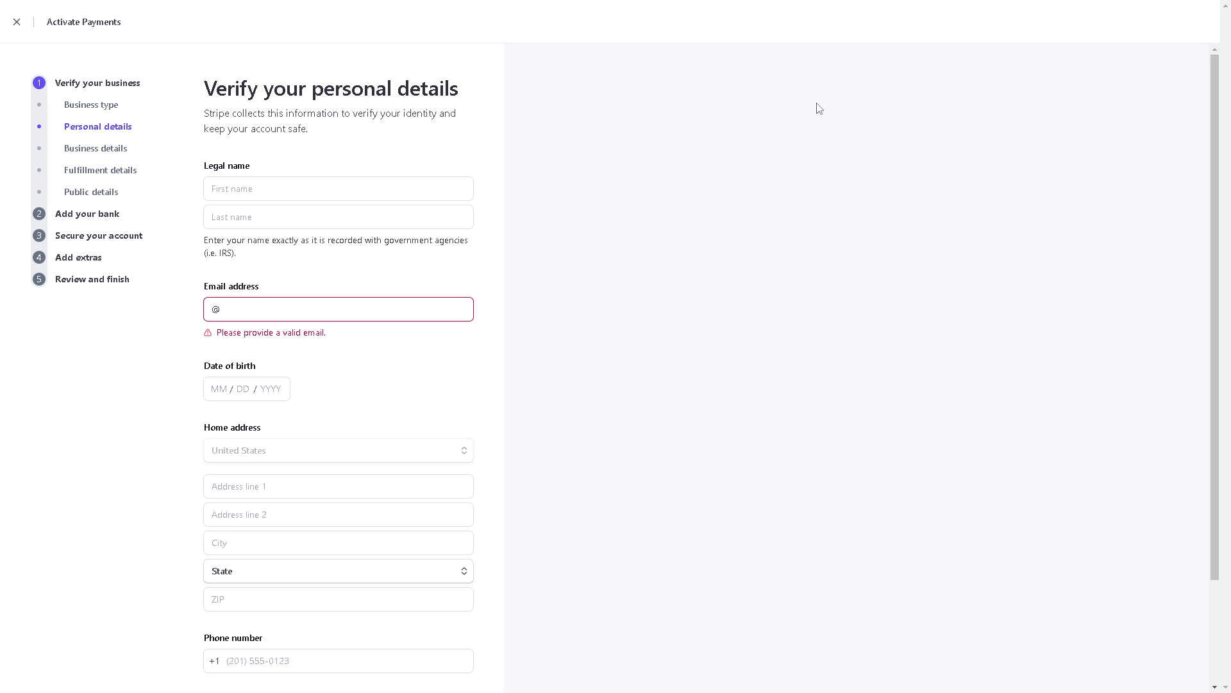
- Scroll down the Verify your personal details form
scroll(670, 276, "down", 2)
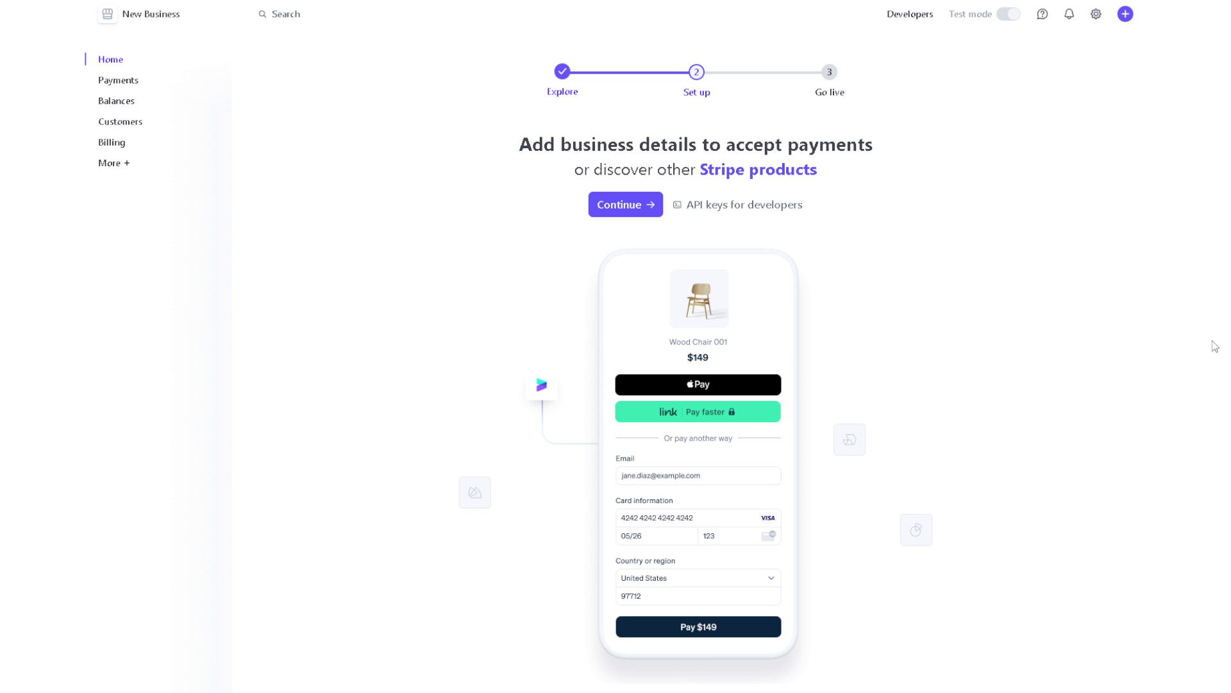
- Browse the Payments Disputes and All transactions tabs, then view the $0.00 USD Balances
left_click(126, 91)
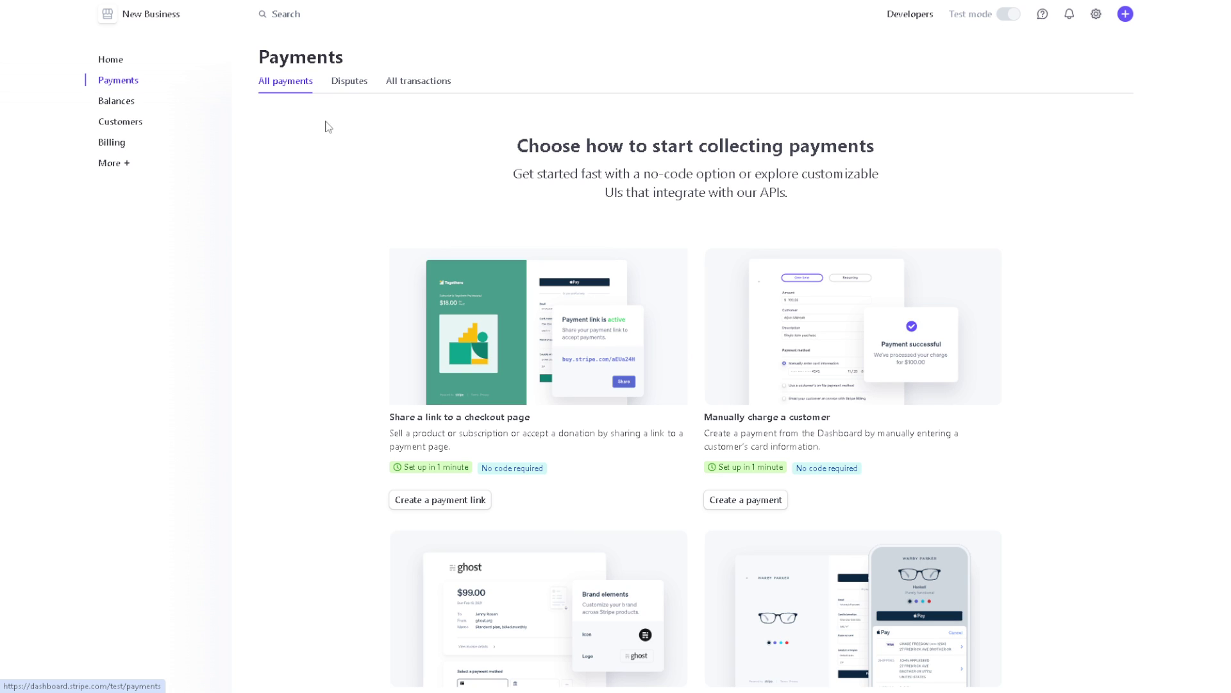
left_click(349, 88)
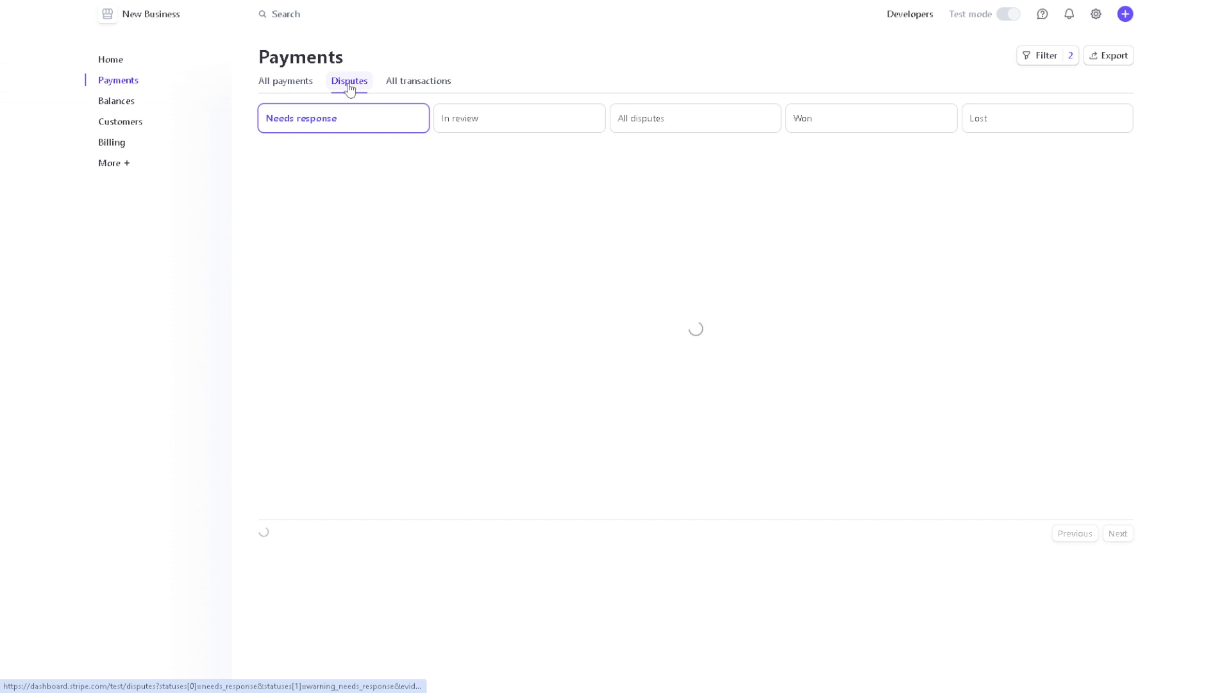
left_click(421, 88)
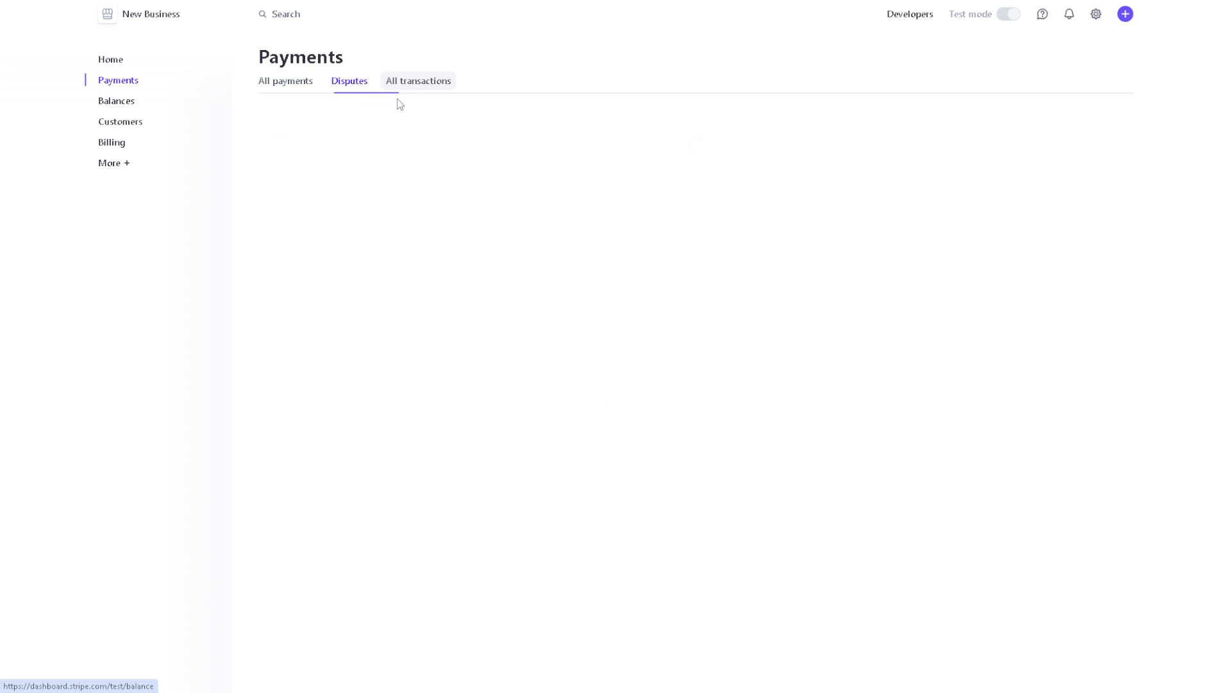
left_click(355, 88)
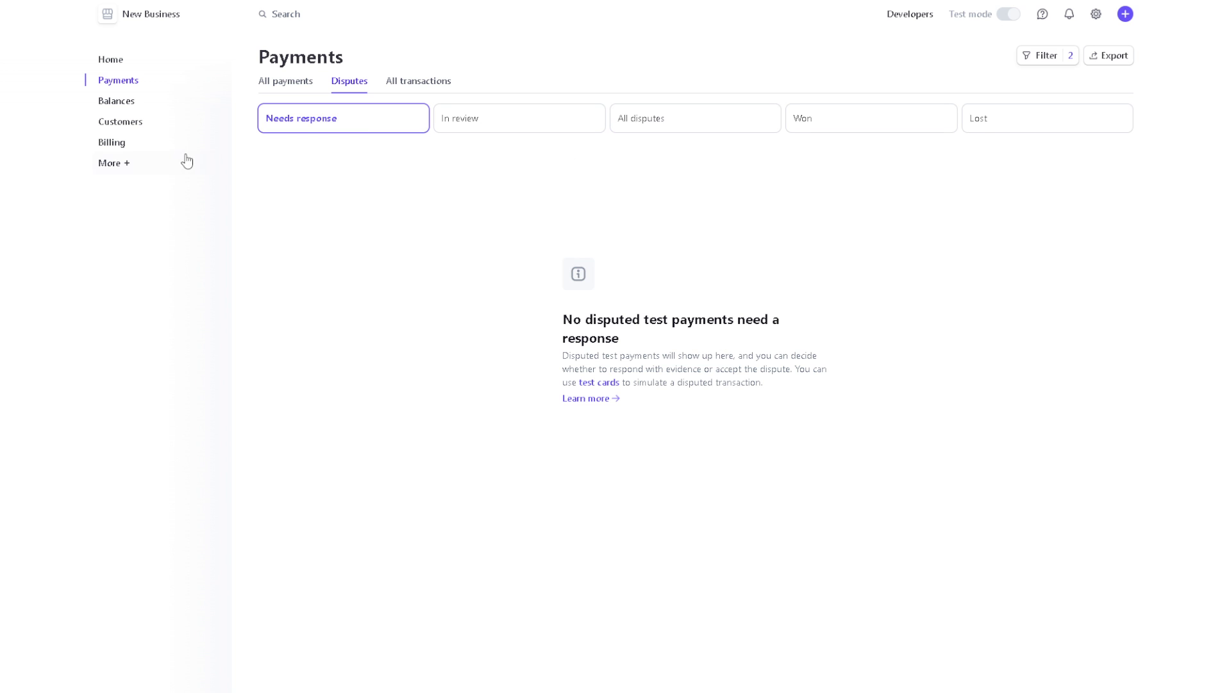
left_click(127, 111)
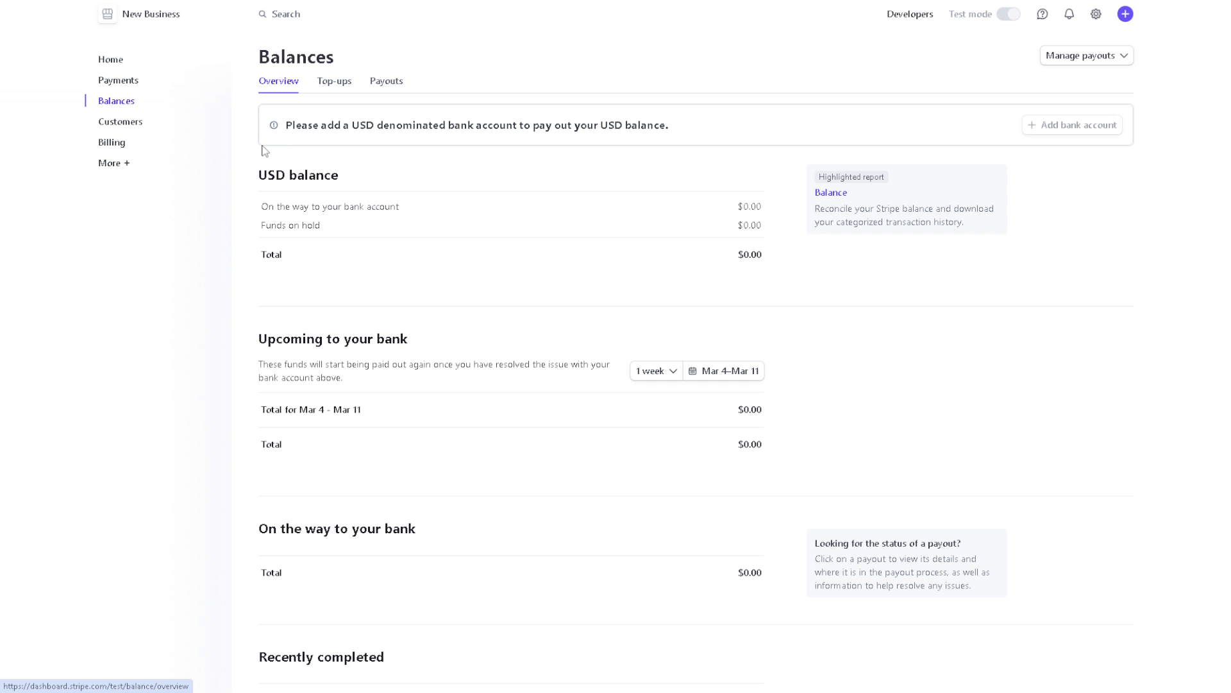
- Visit Customers, then Billing, and bring up the Do more with Stripe product list
left_click(127, 123)
left_click(124, 150)
left_click(122, 170)
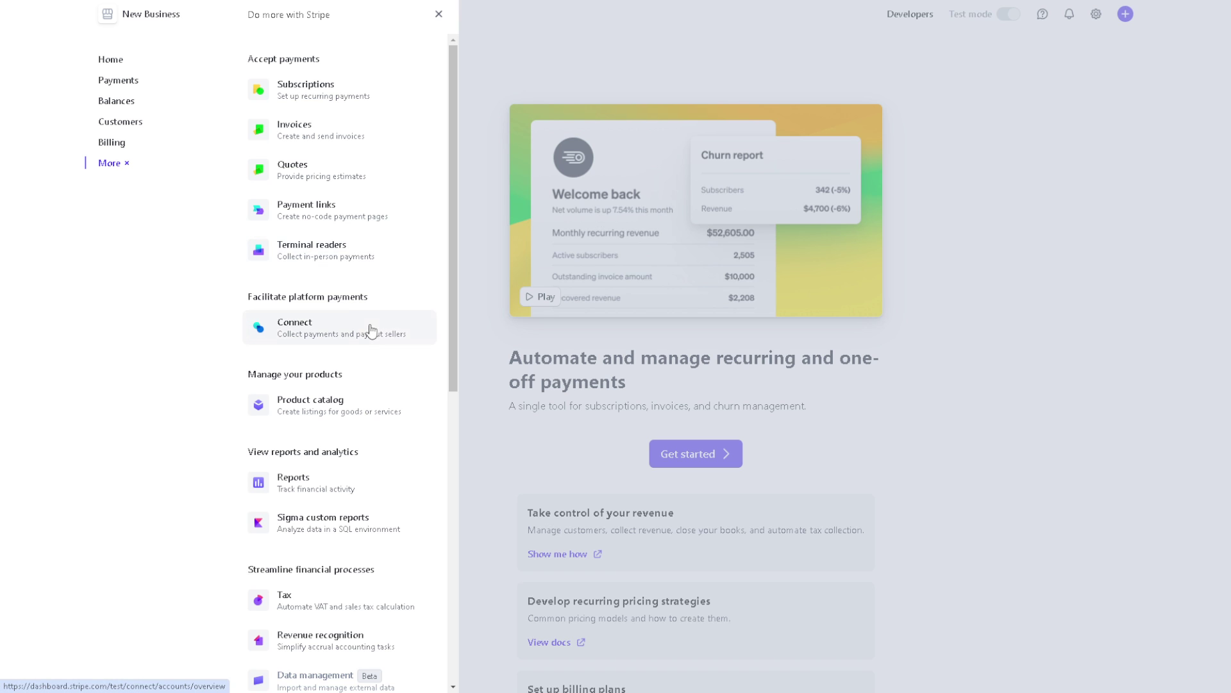
- Scroll through the Do more with Stripe product list and close it
scroll(324, 402, "down", 1)
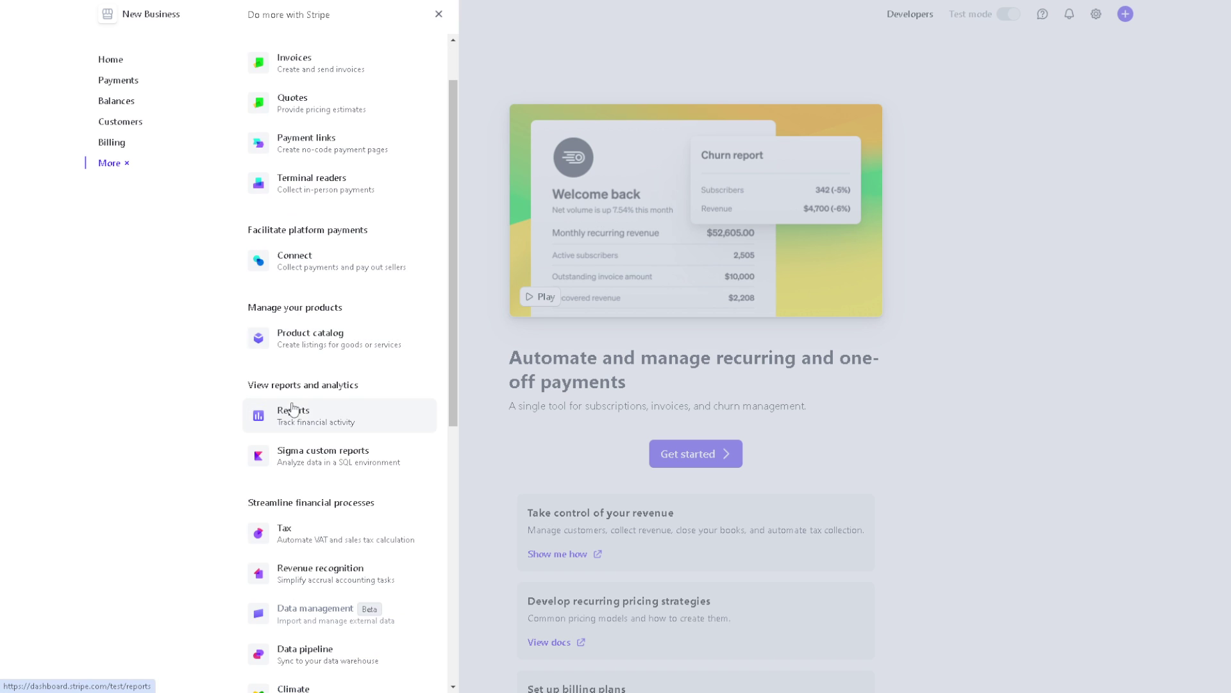
scroll(324, 402, "down", 1)
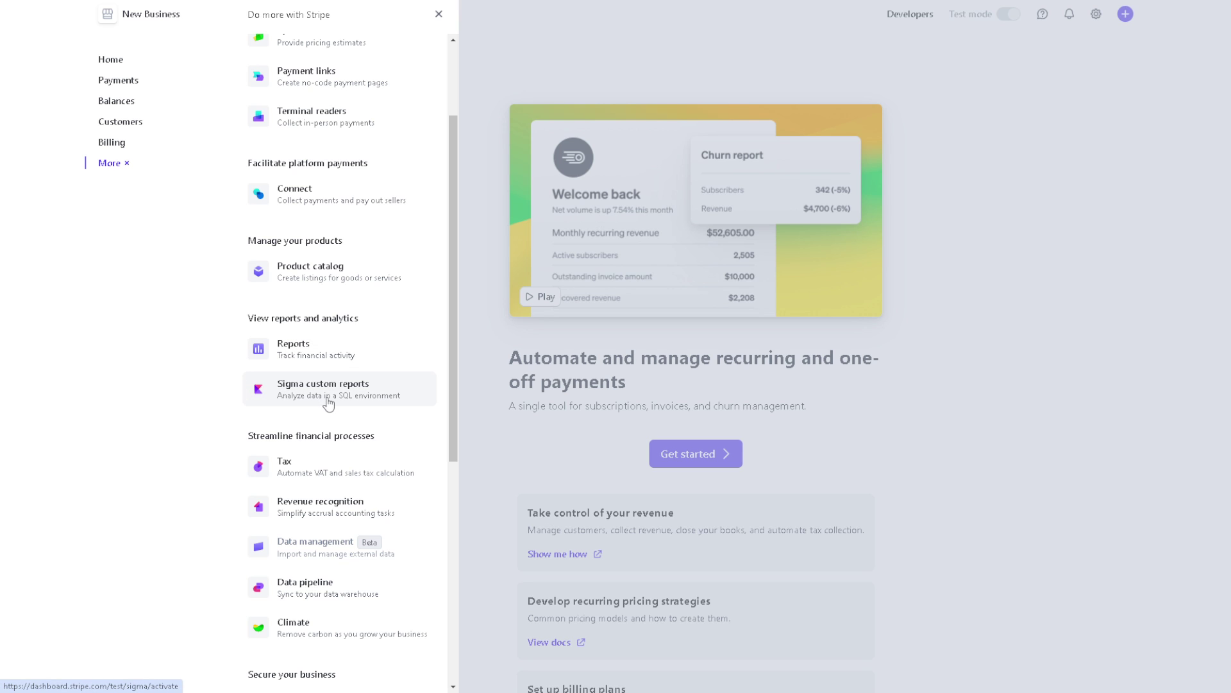
scroll(328, 402, "down", 2)
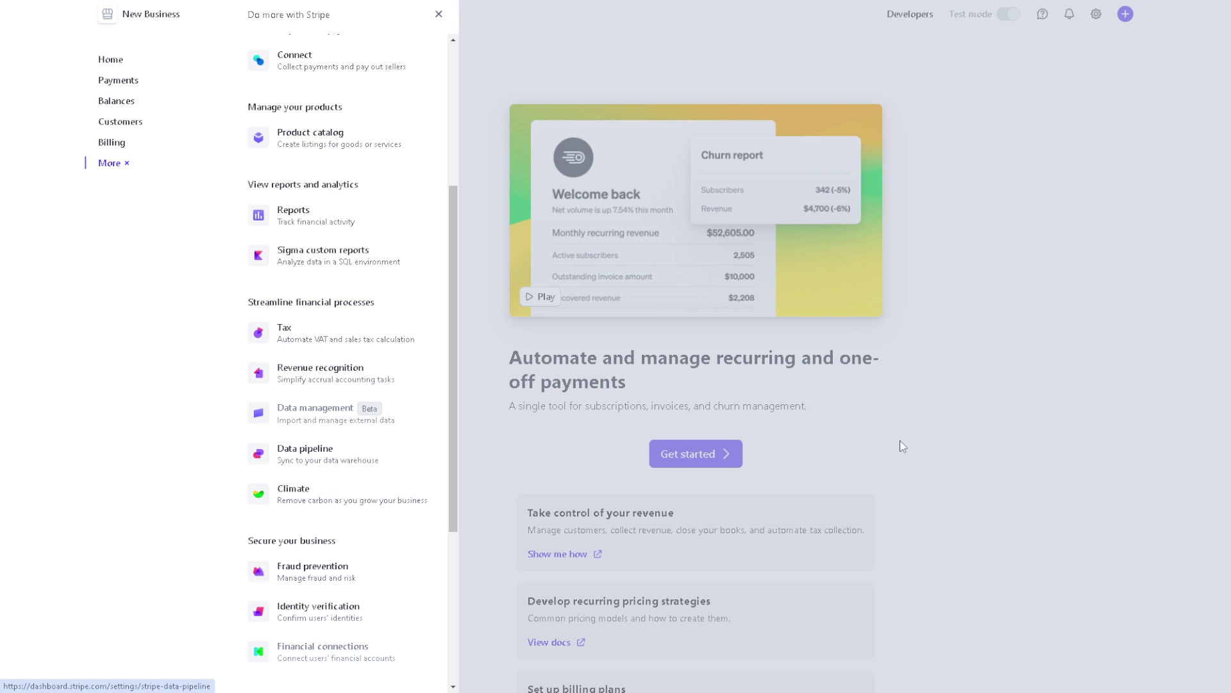
left_click(1004, 403)
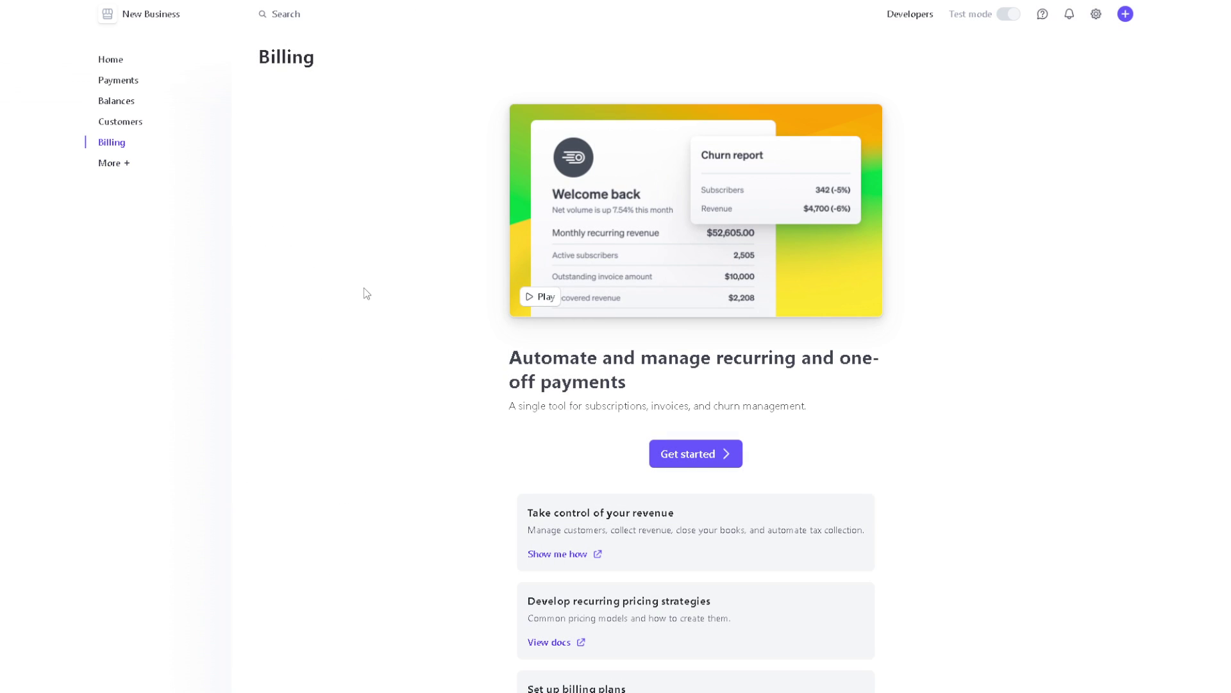
- Reopen and dismiss the product list, then scroll down the Billing page's guides
left_click(125, 172)
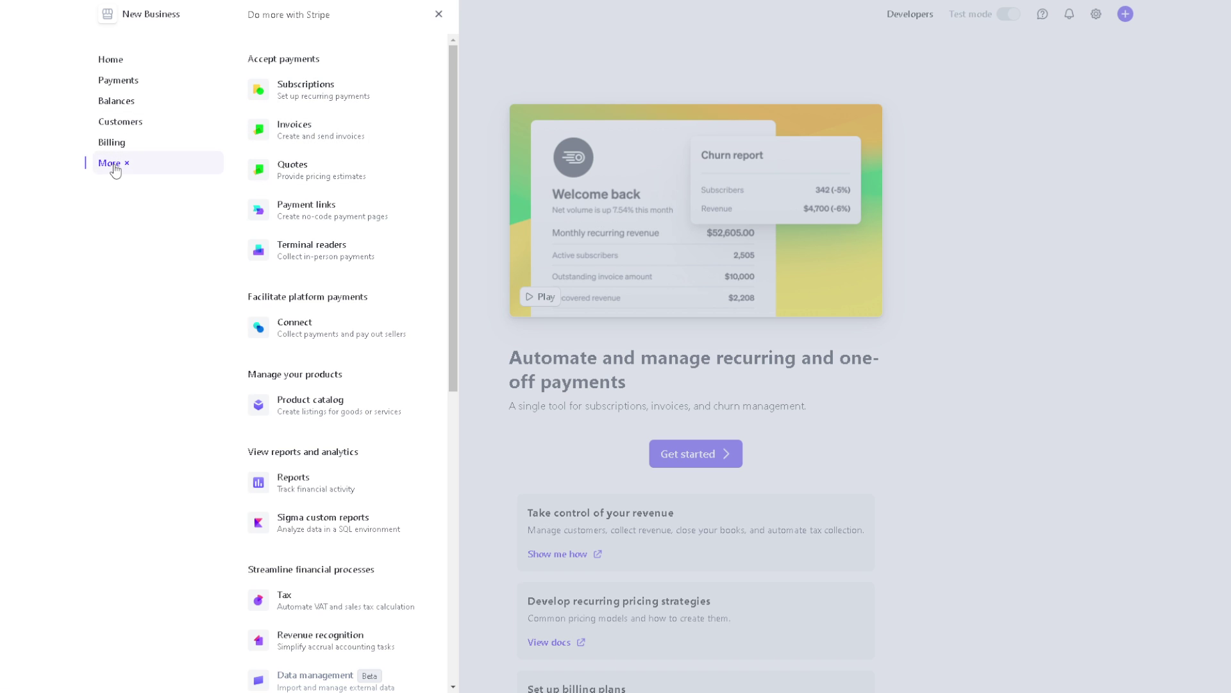
left_click(439, 14)
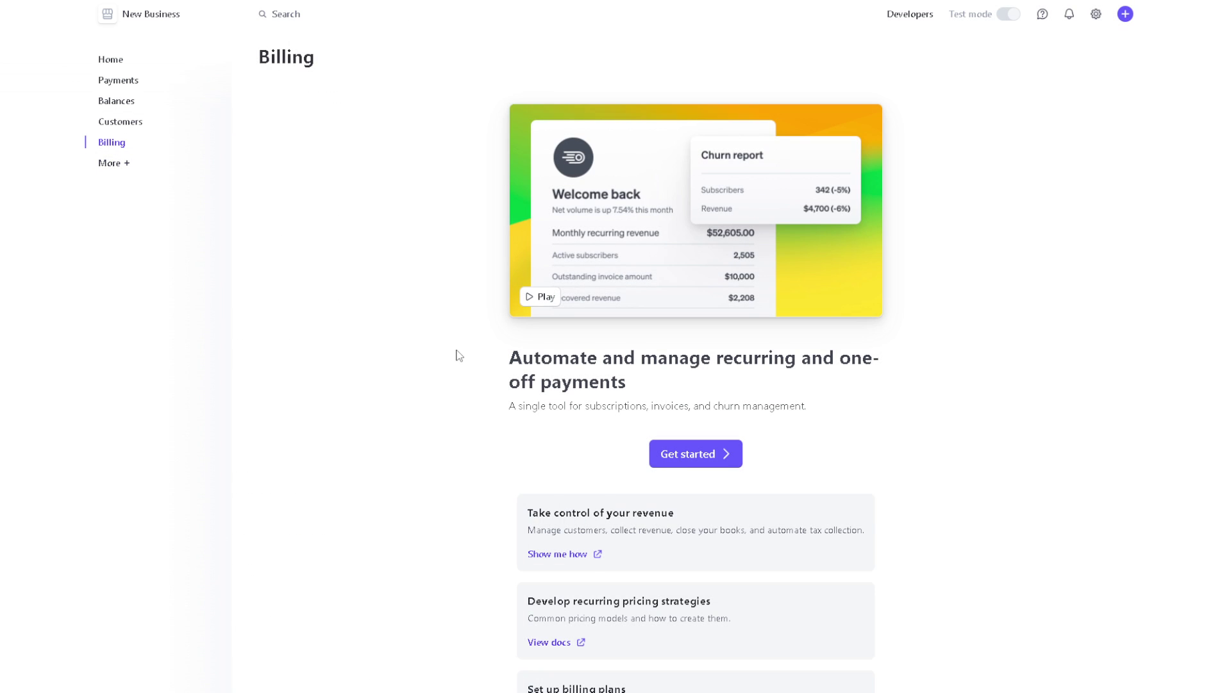
scroll(555, 332, "down", 3)
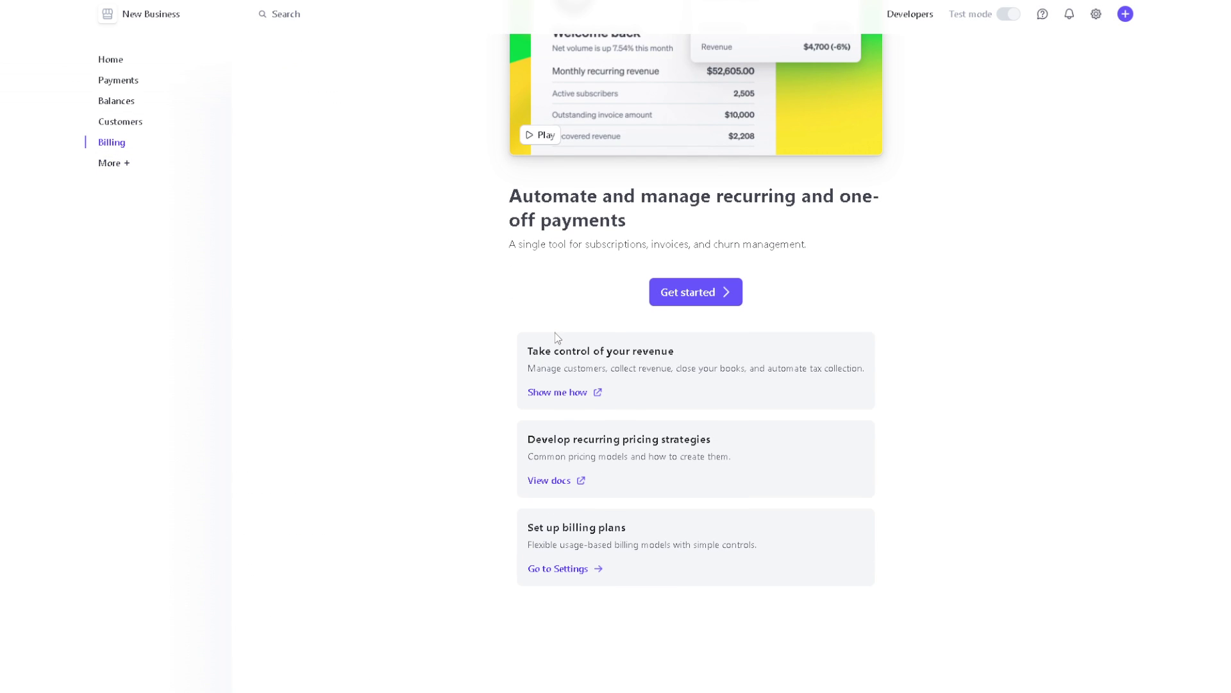
- Go to Developers and view the API keys, glancing at Webhooks in between
left_click(912, 19)
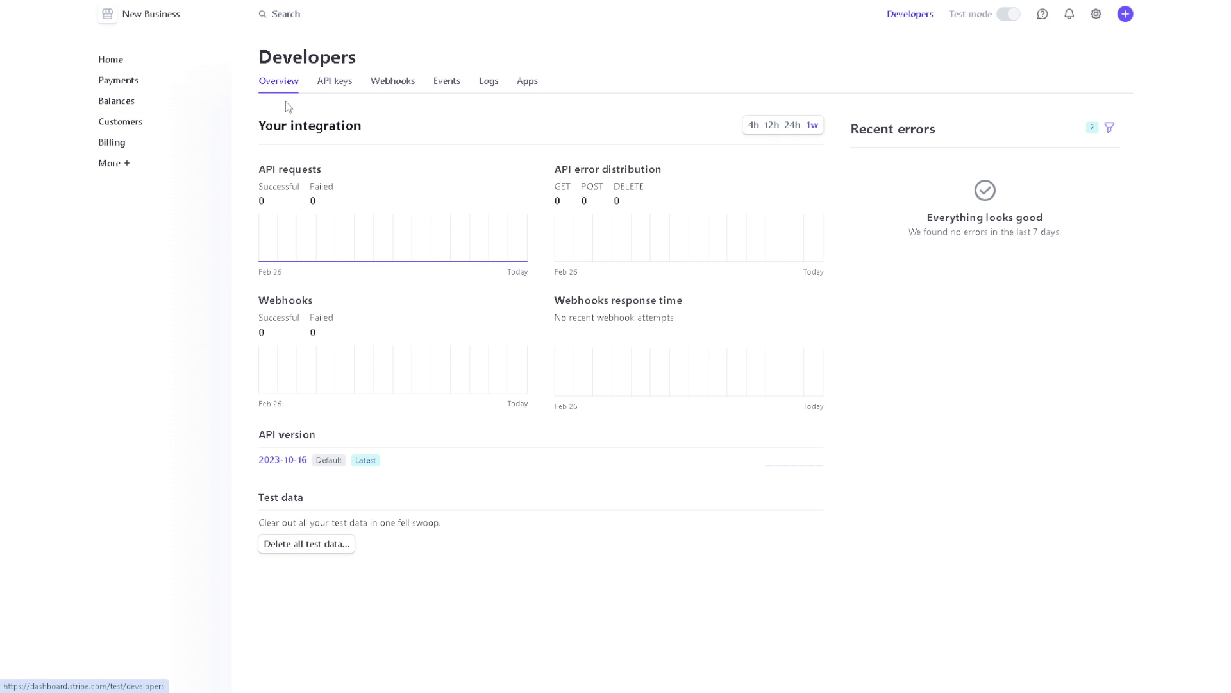
left_click(341, 87)
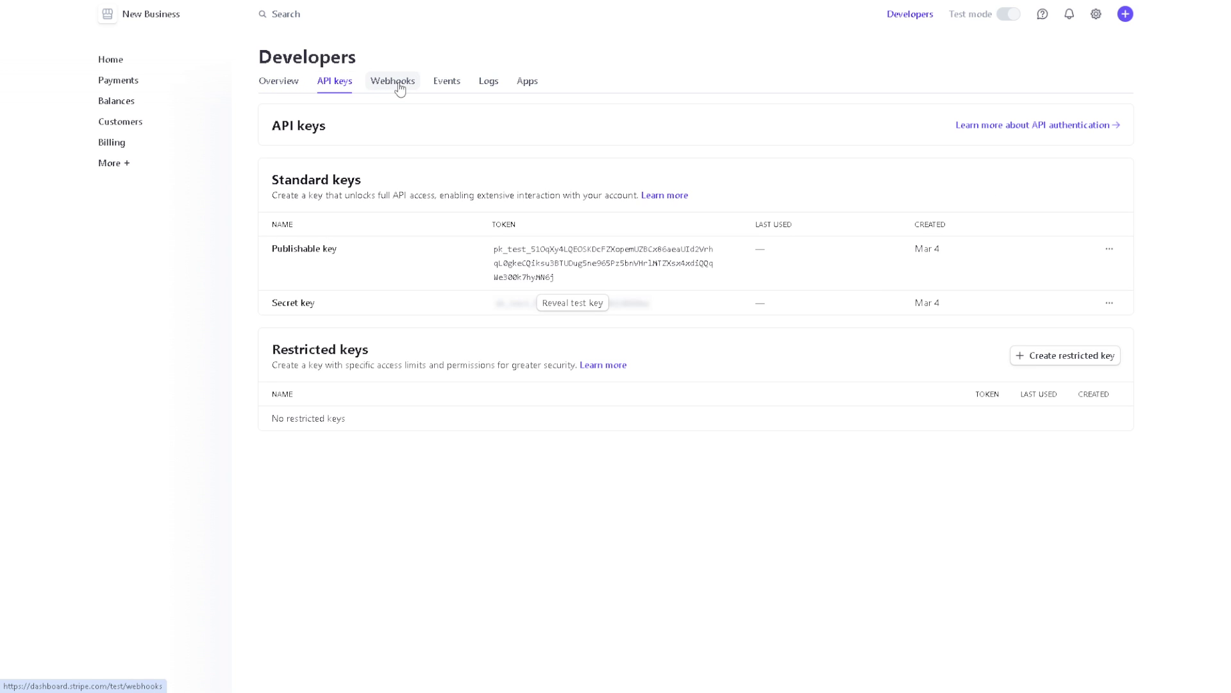
left_click(398, 84)
left_click(341, 85)
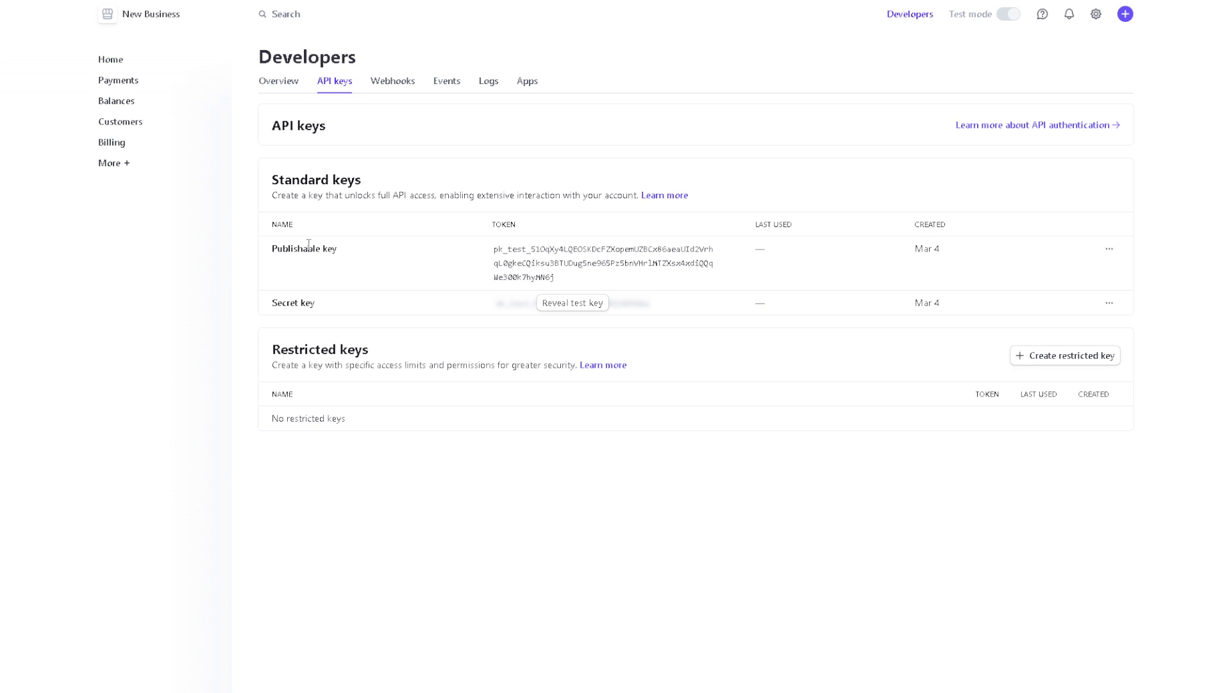
- Step through the Webhooks and empty Events tabs to the Logs tab
left_click(392, 82)
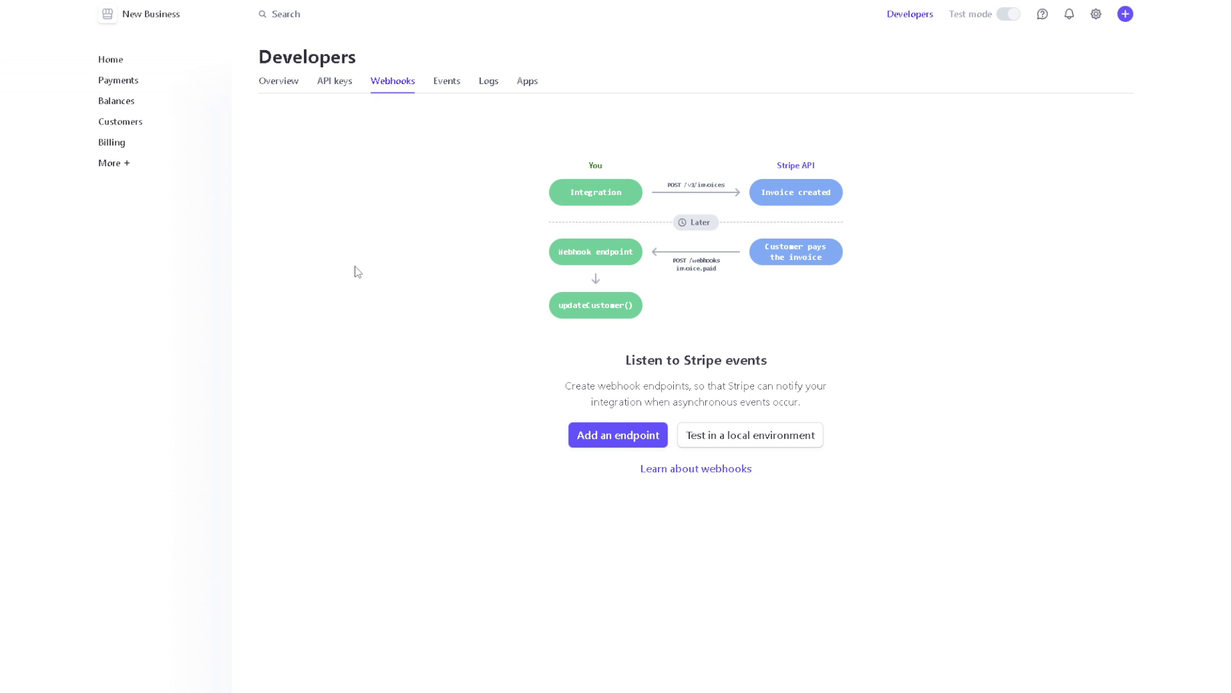
left_click(453, 87)
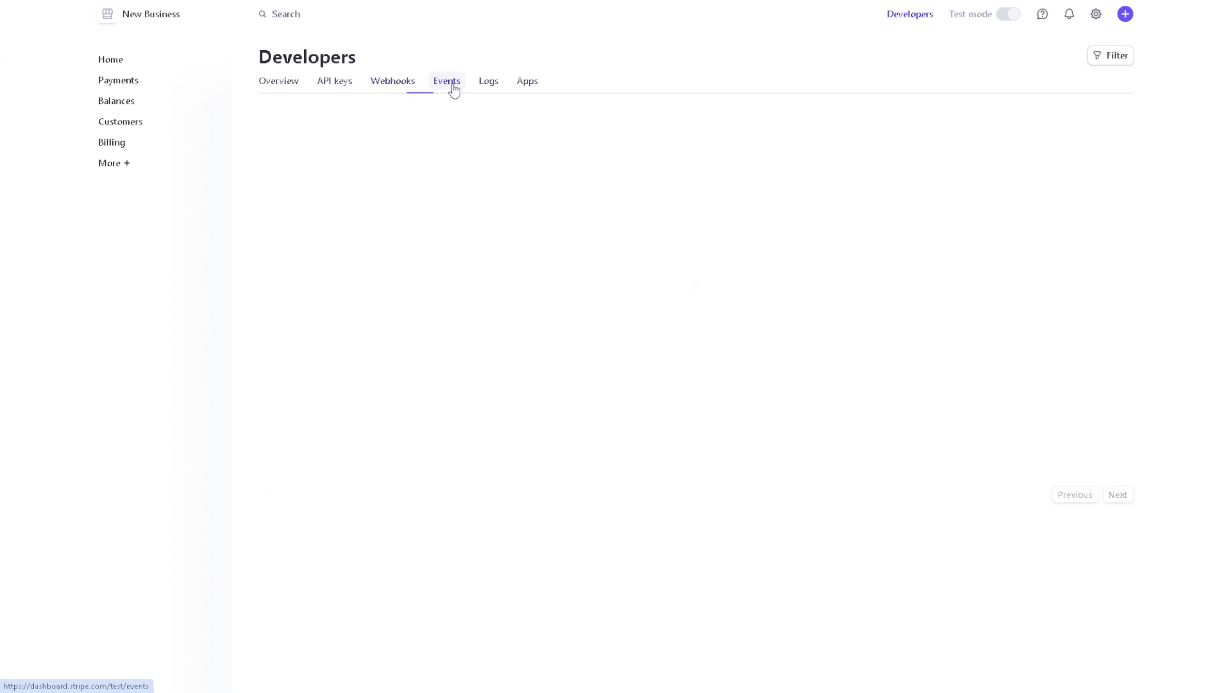
left_click(491, 88)
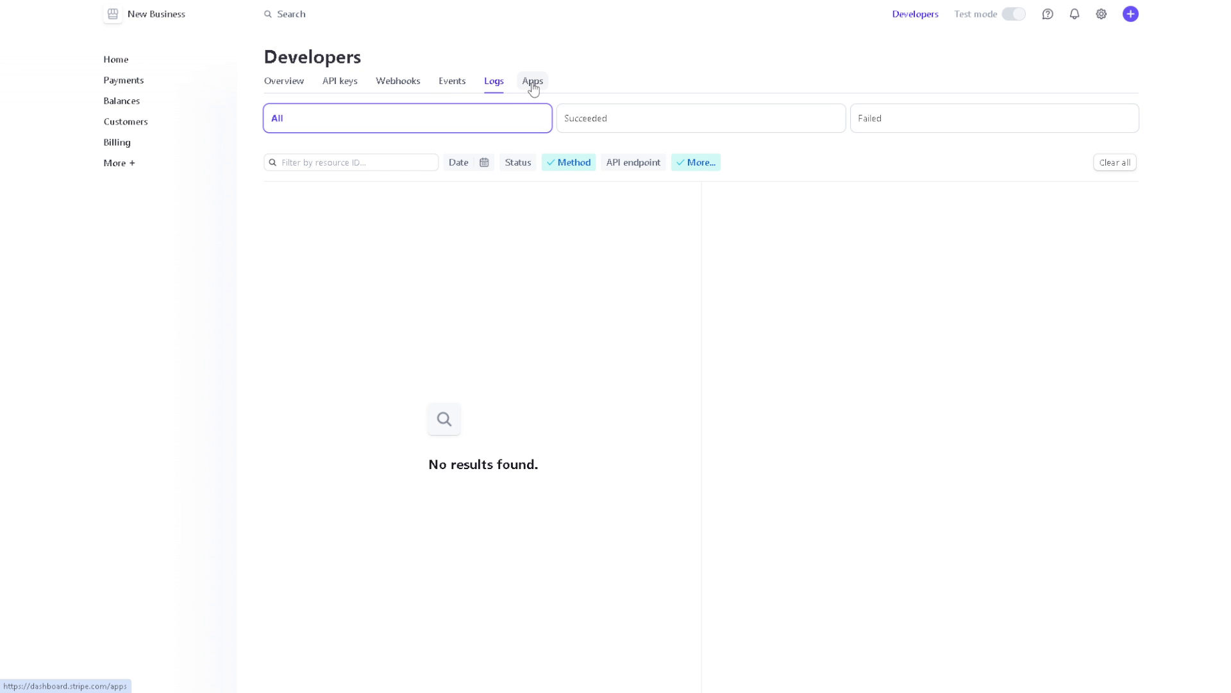